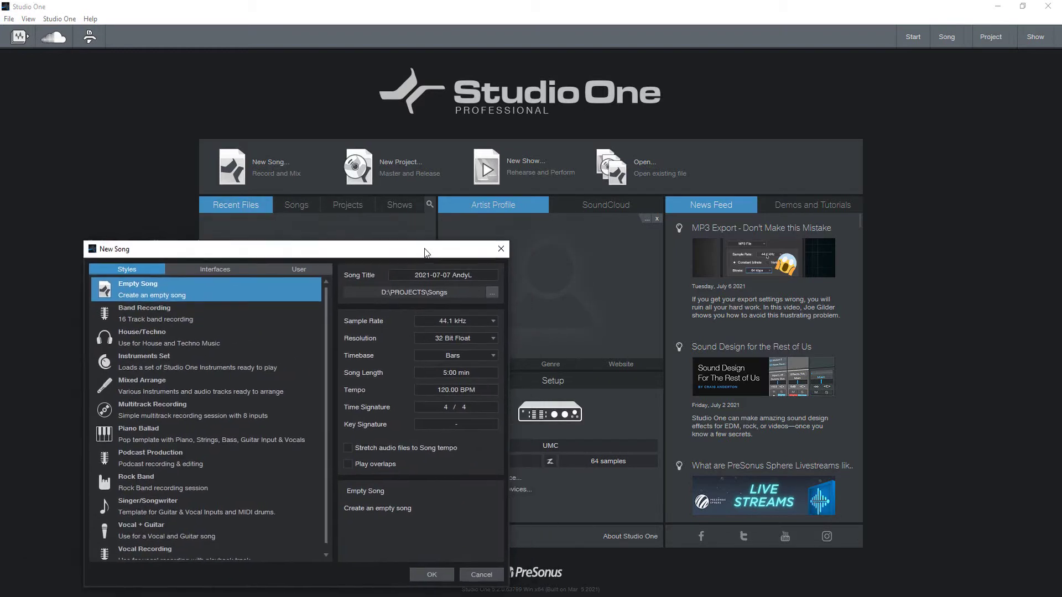
Create the new song at 44.1 kHz with 24 Bit resolution.
{"action": "left_click", "coordinate": [481, 336]}
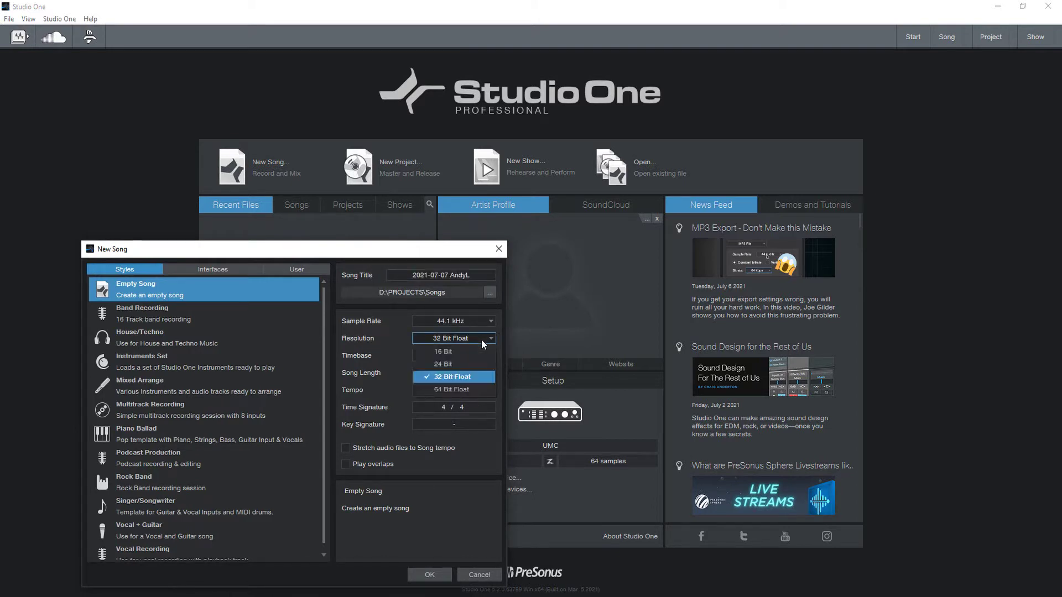
{"action": "left_click", "coordinate": [474, 368]}
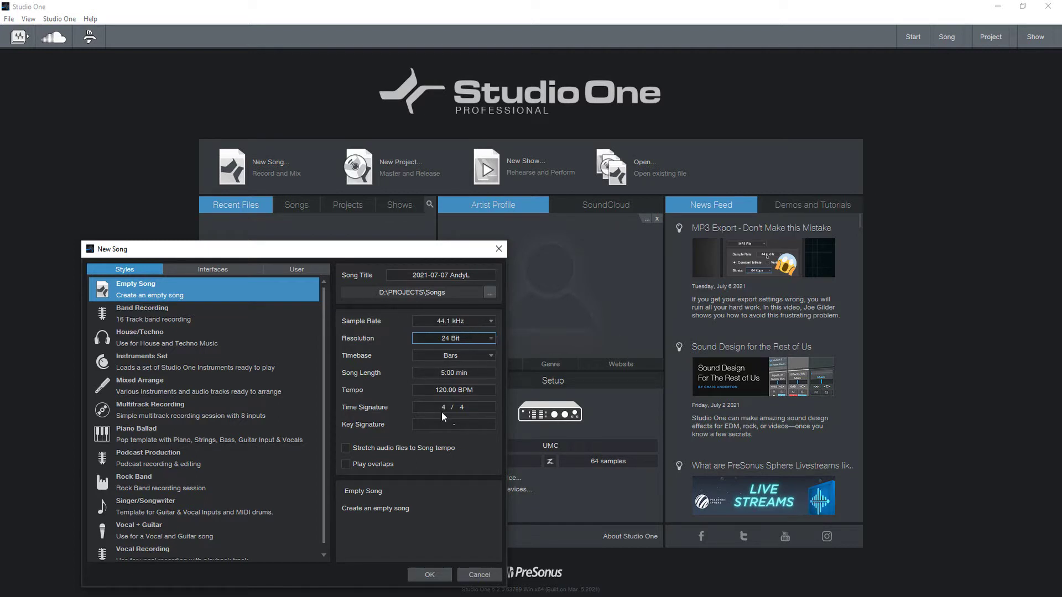
{"action": "left_click", "coordinate": [443, 578]}
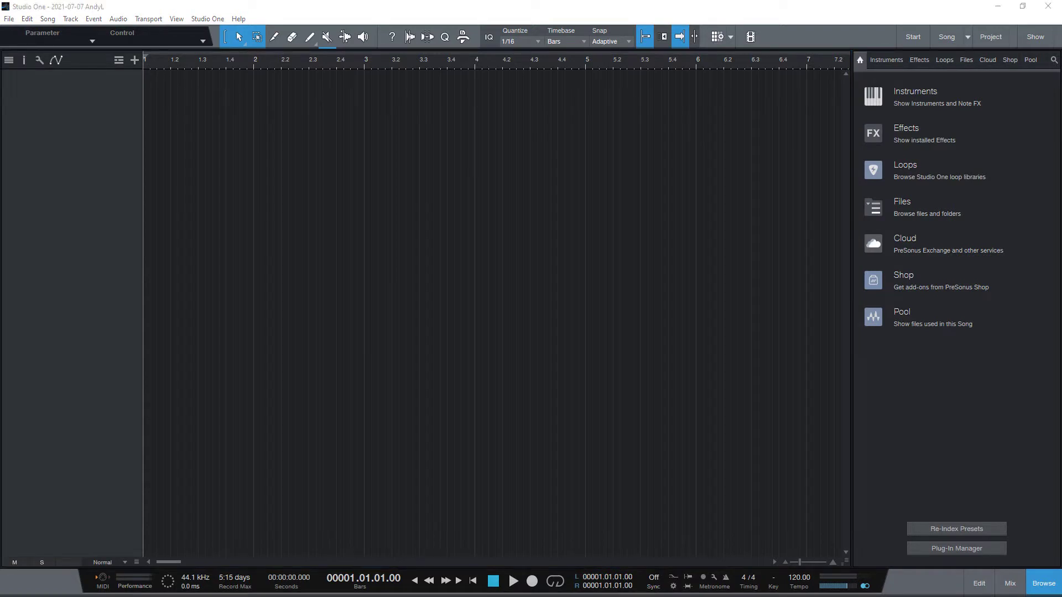
Go to the Outputs page of Song Setup's Audio I/O Setup in Options.
{"action": "left_click", "coordinate": [207, 19]}
{"action": "left_click", "coordinate": [217, 187]}
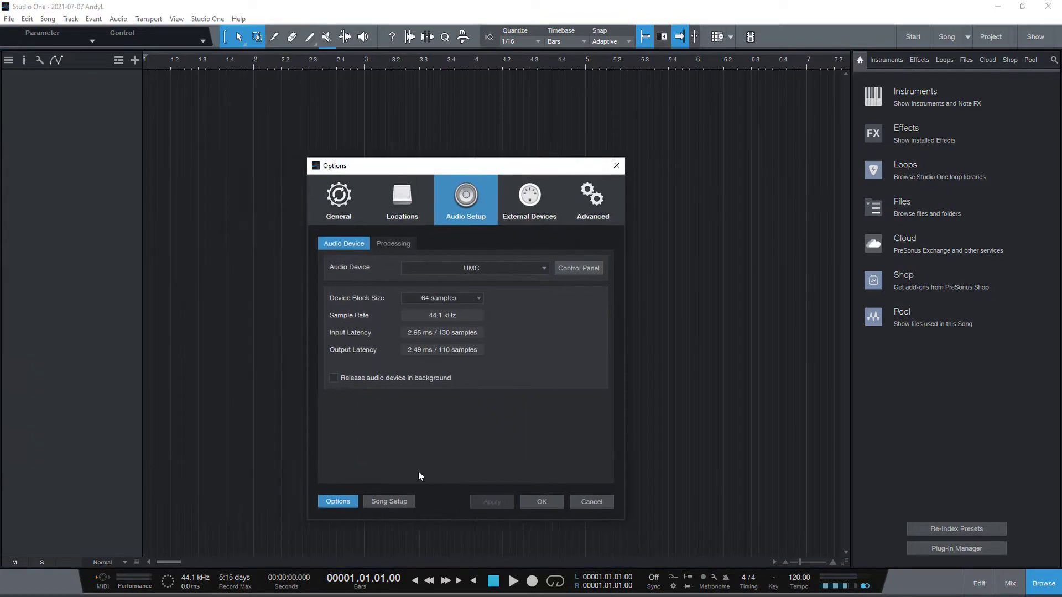
{"action": "left_click", "coordinate": [403, 503]}
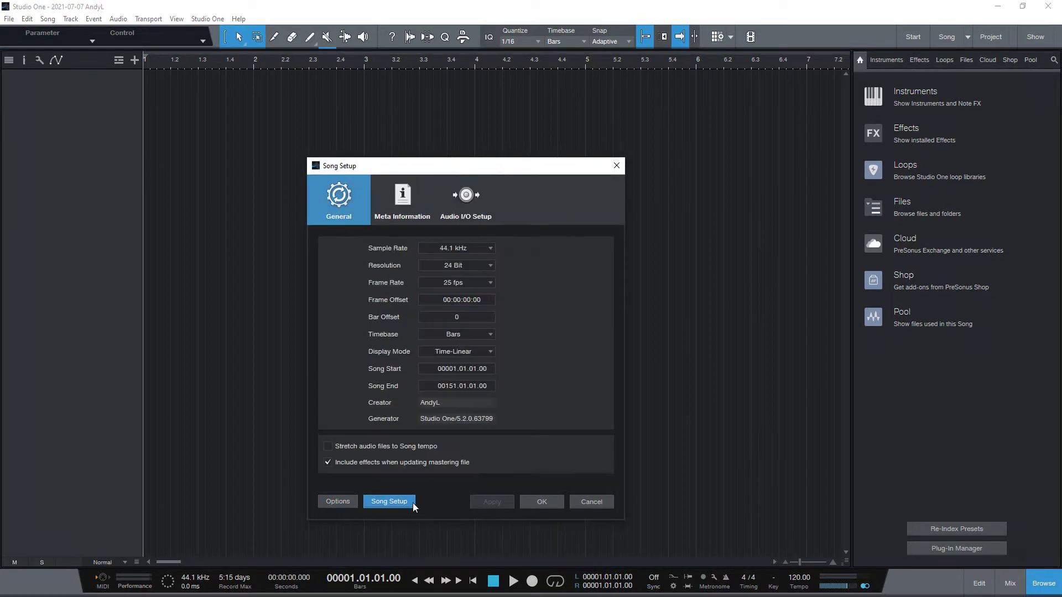
{"action": "left_click", "coordinate": [464, 201]}
{"action": "left_click", "coordinate": [367, 244]}
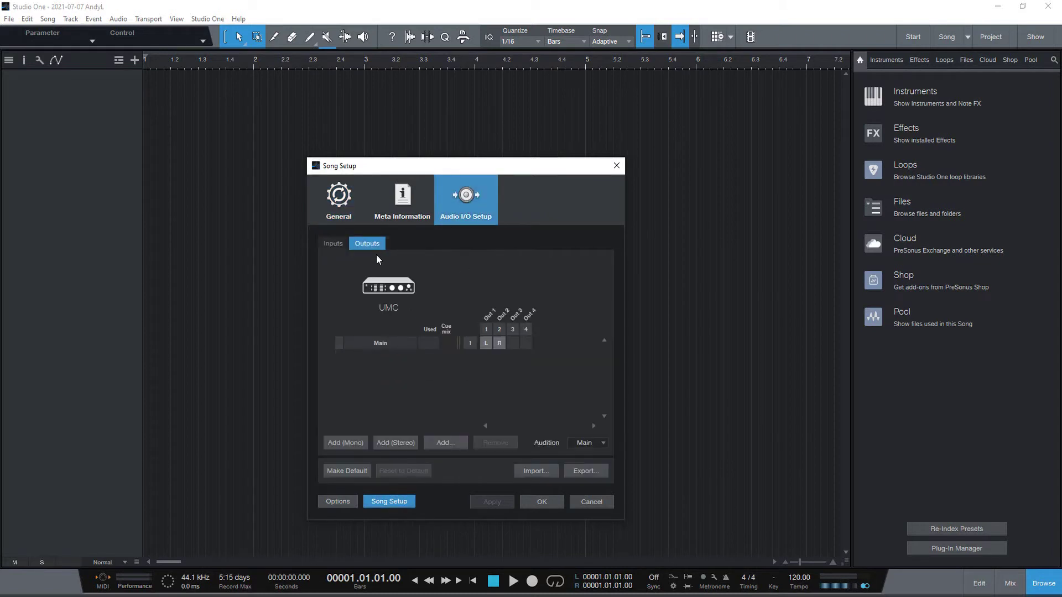
Add a stereo output named MON on outputs 3–4, then apply and confirm.
{"action": "left_click", "coordinate": [389, 443]}
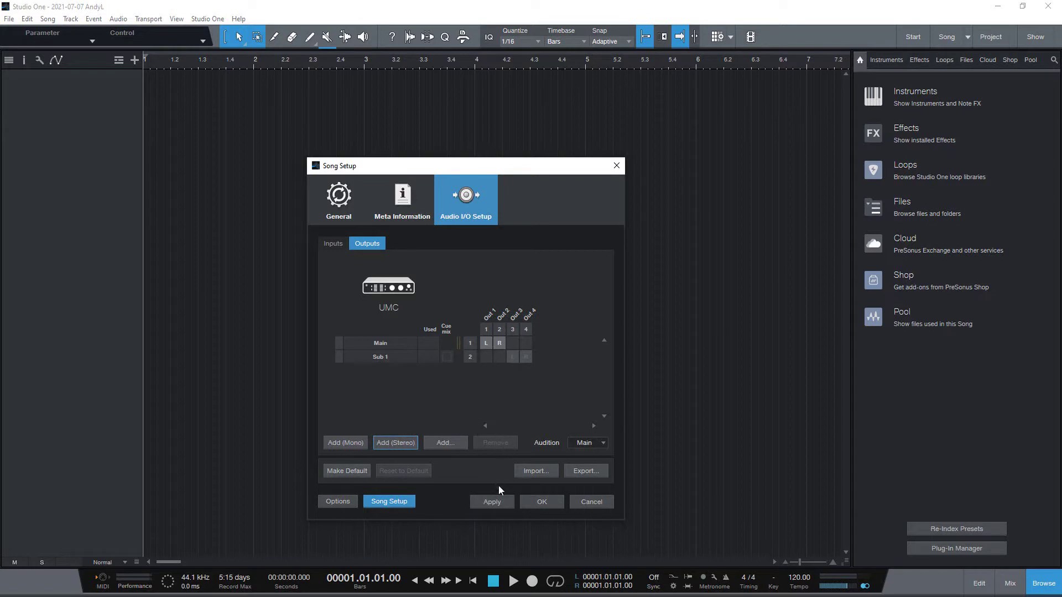
{"action": "left_click", "coordinate": [385, 357]}
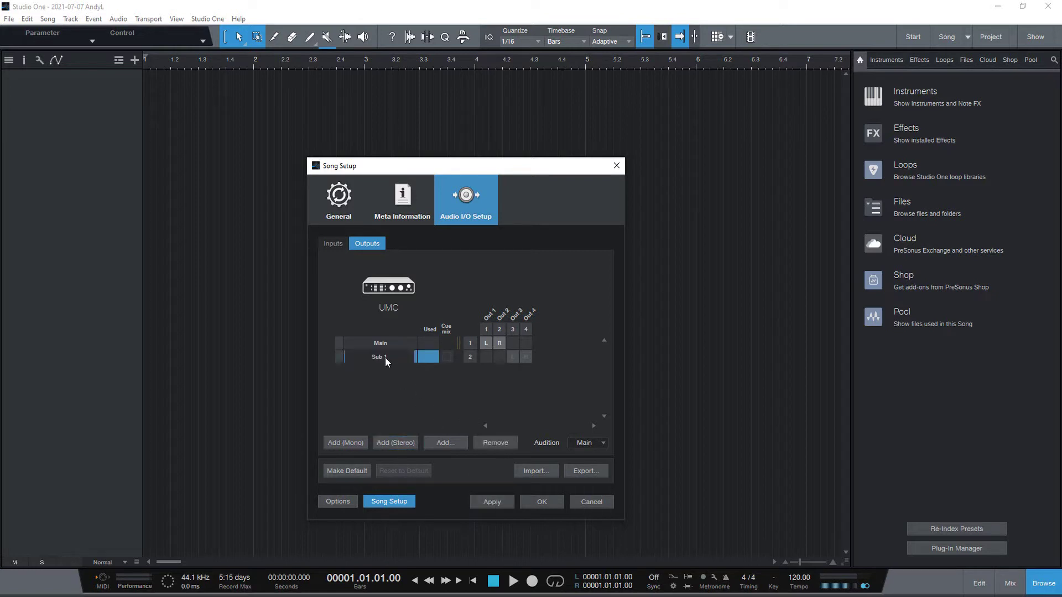
{"action": "type", "text": "MON"}
{"action": "key", "text": "Return"}
{"action": "left_click", "coordinate": [500, 507]}
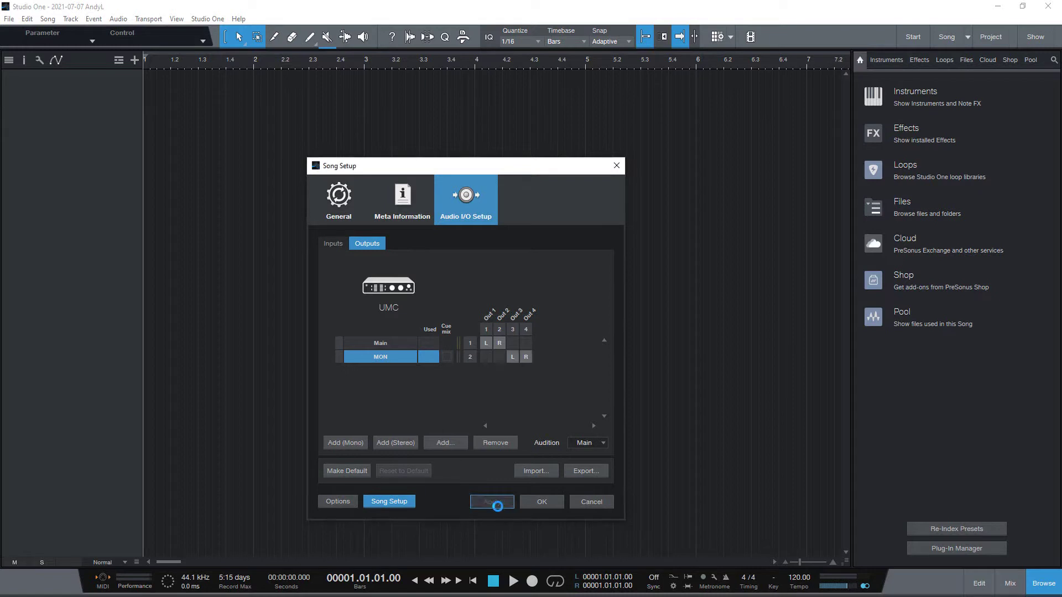
{"action": "left_click", "coordinate": [539, 502]}
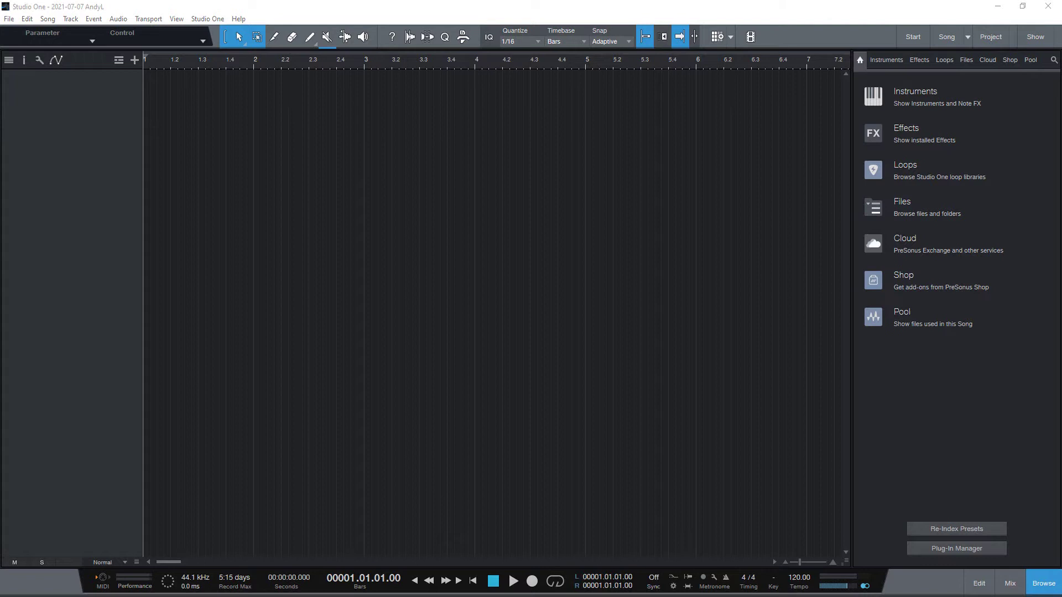
Drag the Click and Playback Song audio files into the arrangement and hide the browser.
{"action": "left_click_drag", "start_coordinate": [139, 197], "coordinate": [147, 161]}
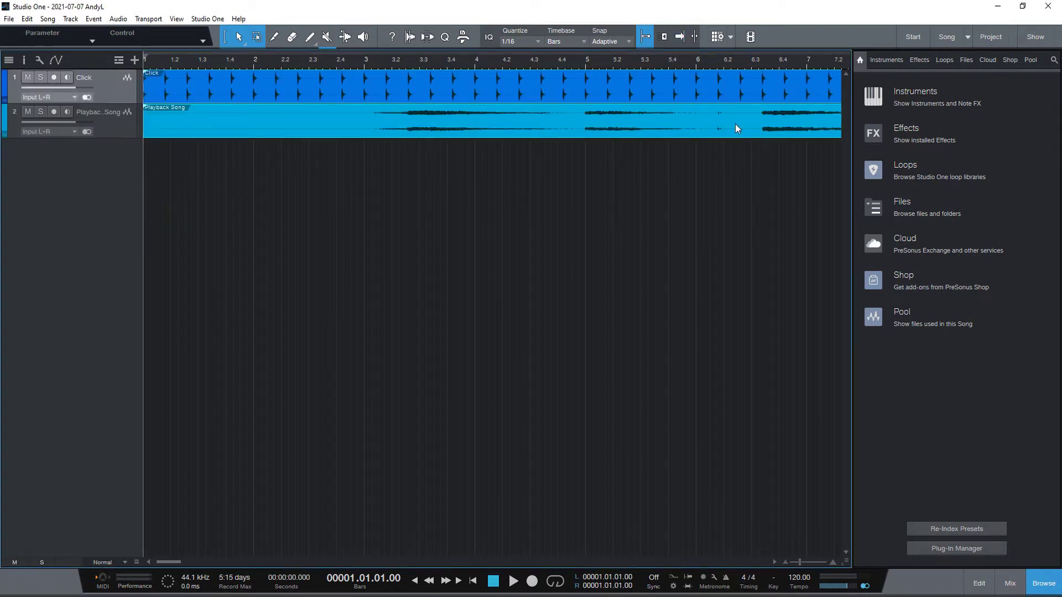
{"action": "key", "text": "F5"}
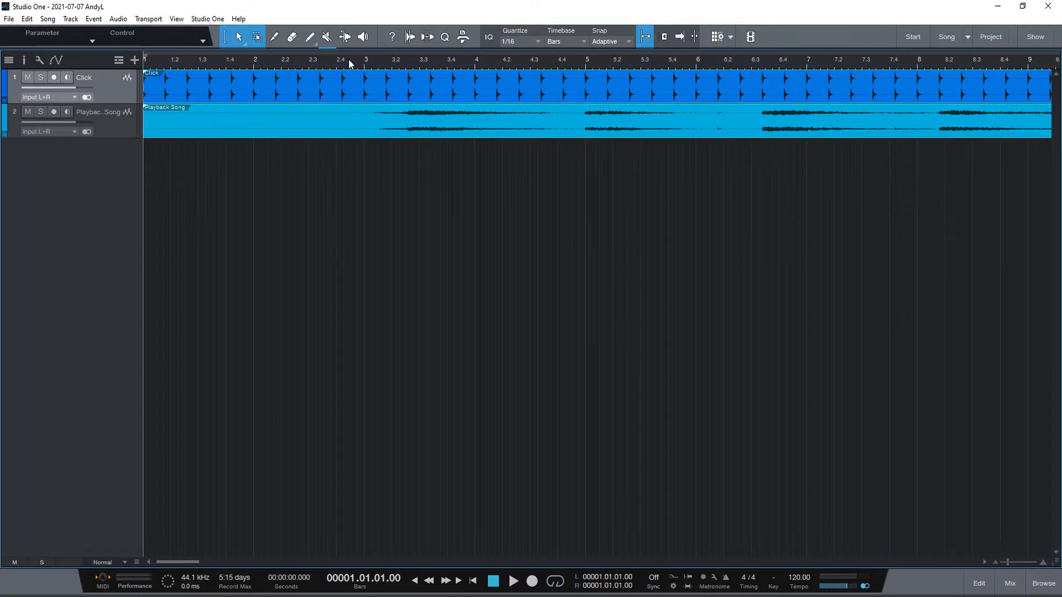
Zoom to fit, show the mixer, and route the Click channel's output to MON.
{"action": "key", "text": "z"}
{"action": "key", "text": "F3"}
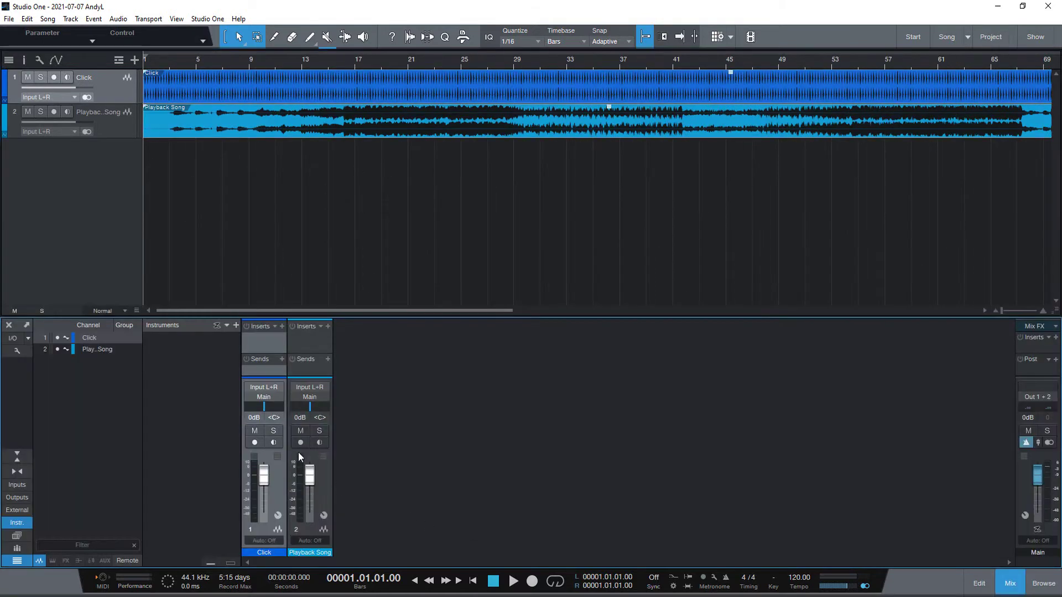
{"action": "left_click", "coordinate": [273, 393]}
{"action": "left_click", "coordinate": [291, 420]}
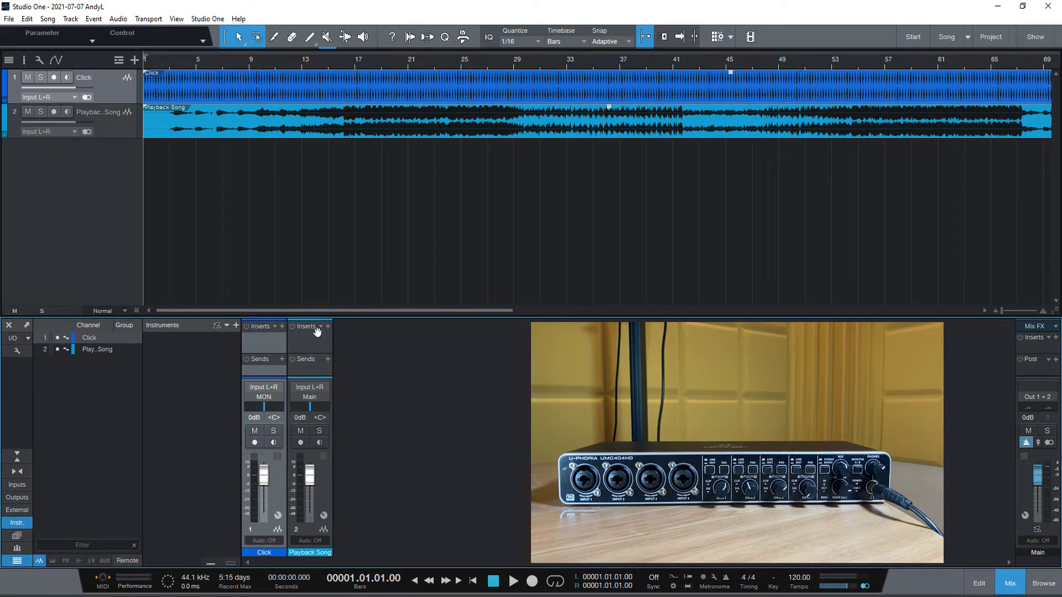
Enlarge the console and add a MON send on the Playback Song channel.
{"action": "left_click_drag", "start_coordinate": [315, 318], "coordinate": [315, 275]}
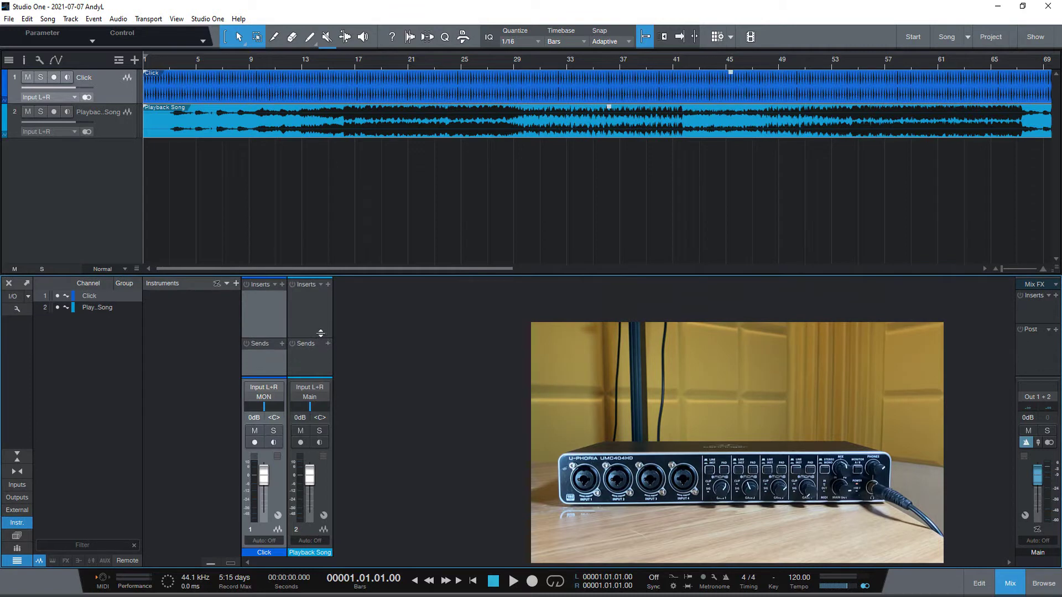
{"action": "left_click", "coordinate": [329, 335]}
{"action": "left_click", "coordinate": [340, 361]}
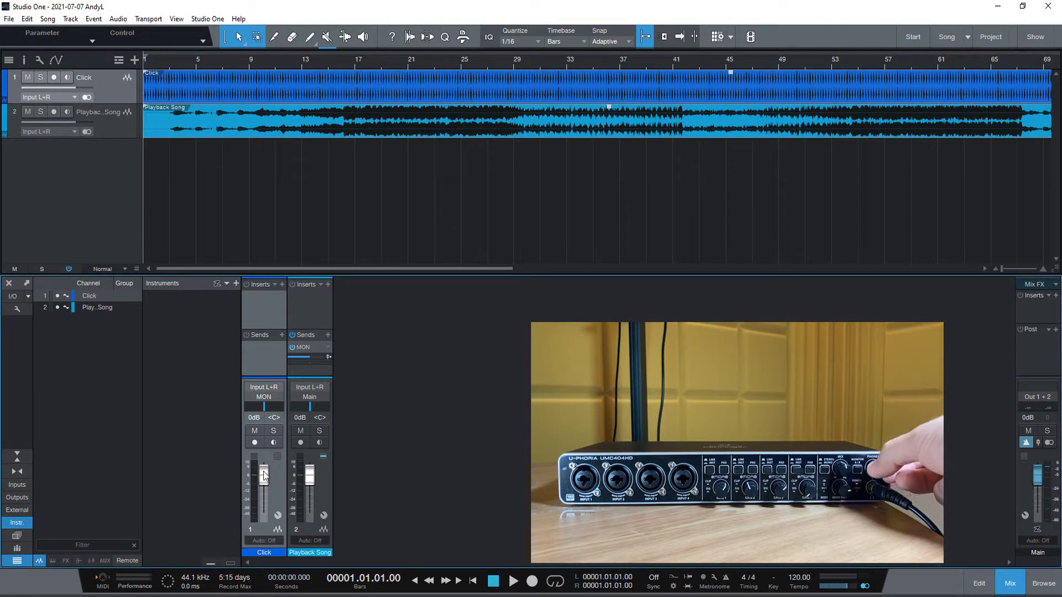
Set the Click fader to -0.3 dB and Playback Song's MON send to -5.2 dB.
{"action": "mouse_move", "coordinate": [263, 476]}
{"action": "left_mouse_down"}
{"action": "mouse_move", "coordinate": [265, 487]}
{"action": "mouse_move", "coordinate": [262, 477]}
{"action": "left_mouse_up"}
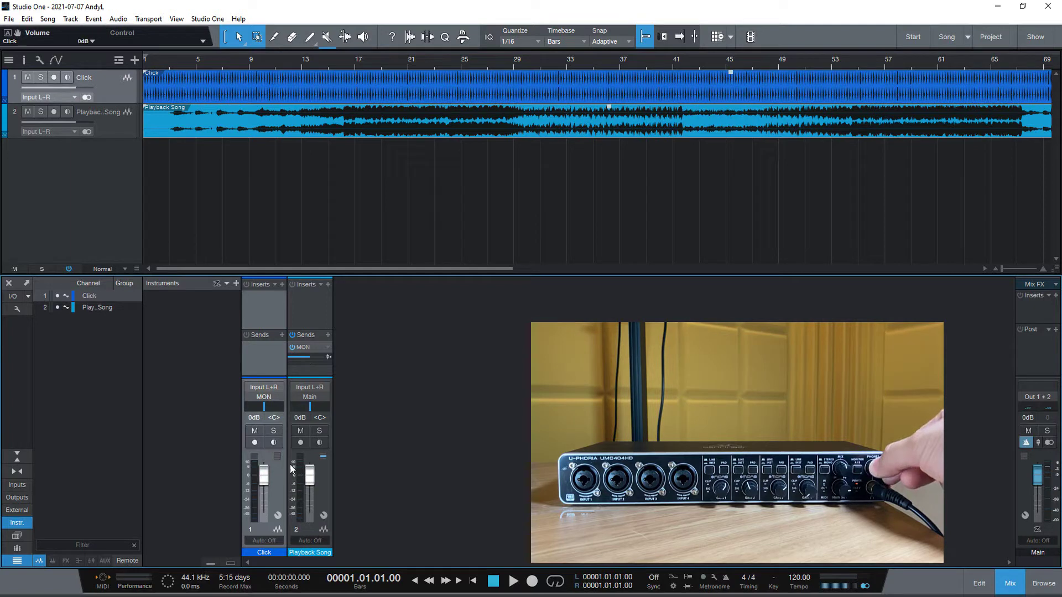
{"action": "left_click_drag", "start_coordinate": [307, 356], "coordinate": [308, 360]}
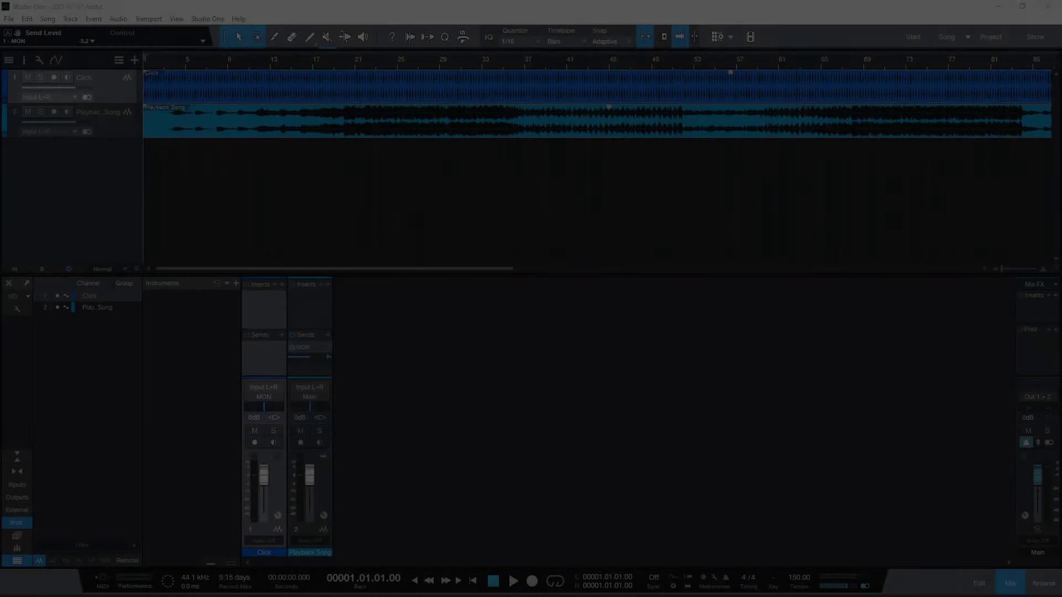
Add a new stereo audio track, Track 3.
{"action": "right_click", "coordinate": [108, 173]}
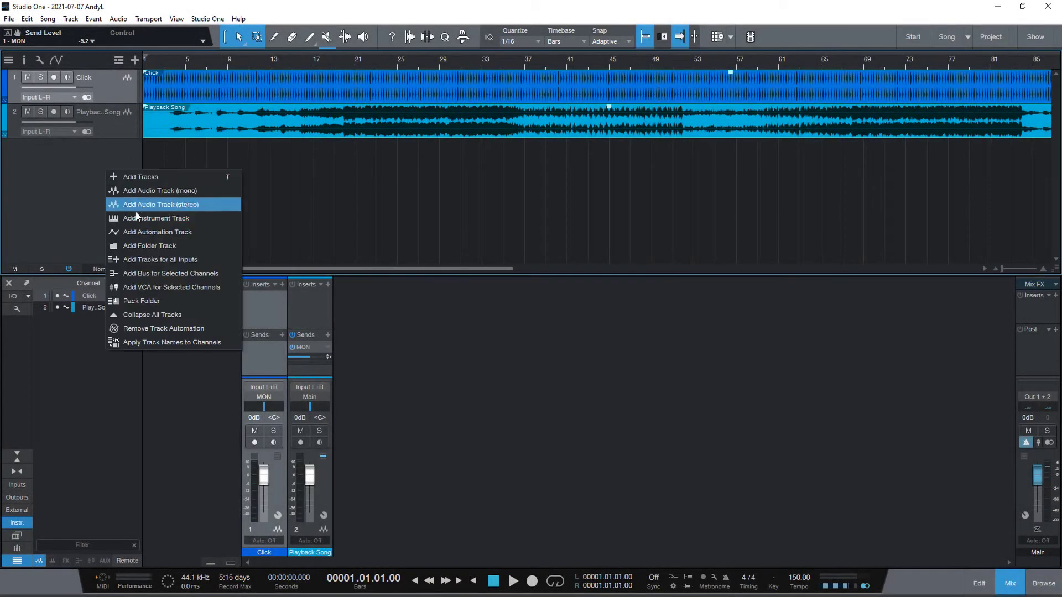
{"action": "left_click", "coordinate": [95, 208]}
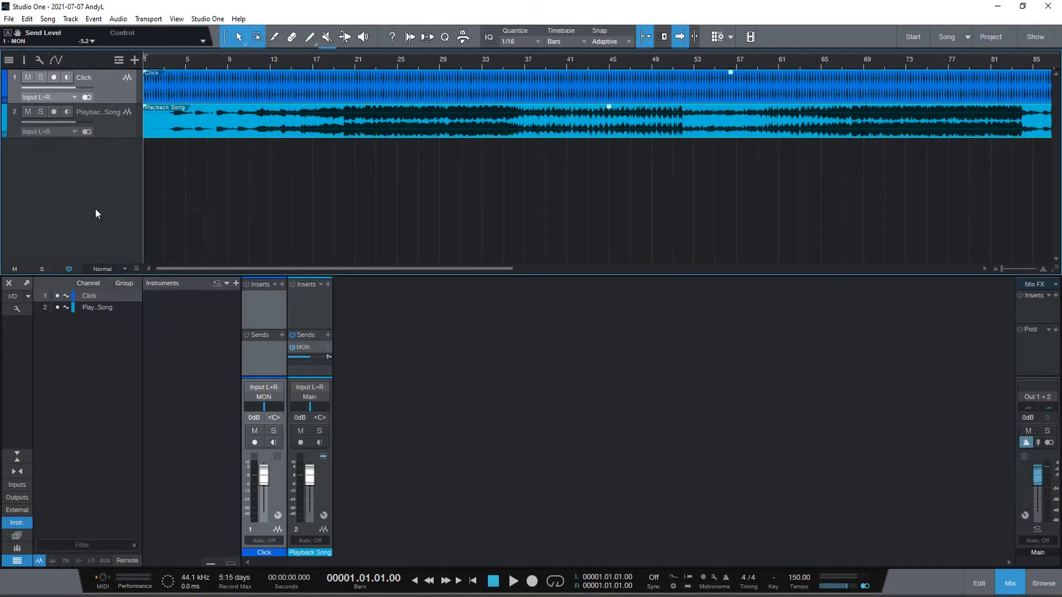
{"action": "right_click", "coordinate": [103, 191]}
{"action": "left_click", "coordinate": [154, 219]}
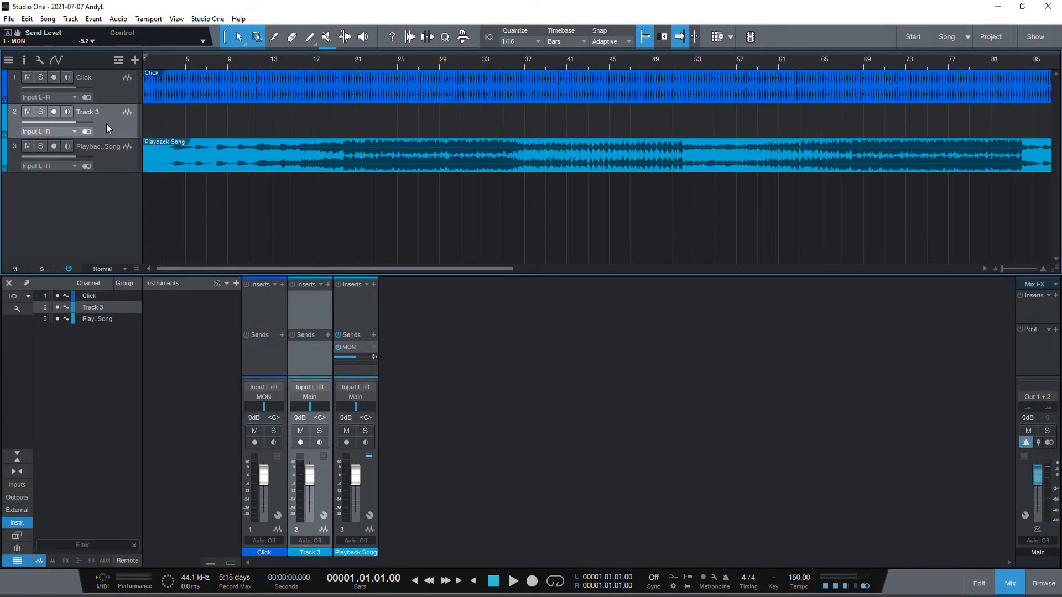
Move Track 3 below Playback Song, enable input monitoring, and keep Input L+R.
{"action": "left_click_drag", "start_coordinate": [106, 124], "coordinate": [108, 169]}
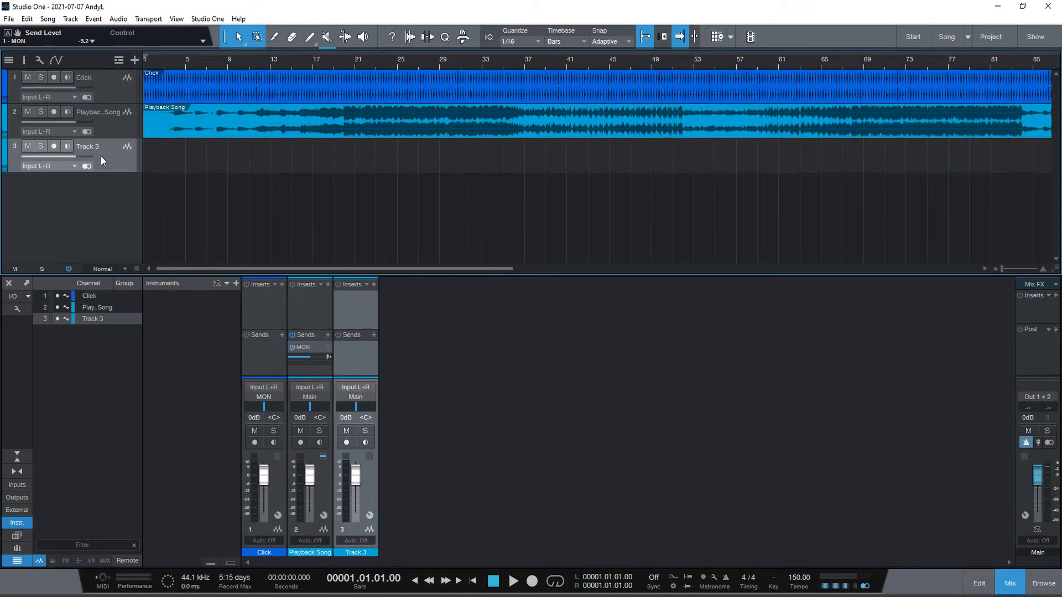
{"action": "left_click", "coordinate": [66, 148]}
{"action": "left_click", "coordinate": [73, 167]}
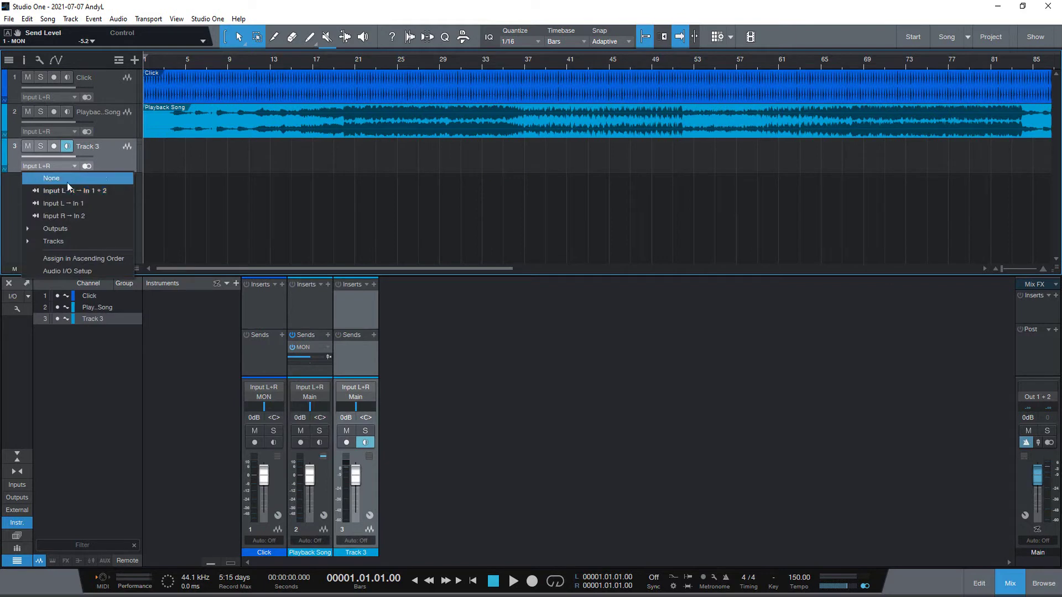
{"action": "left_click", "coordinate": [117, 192]}
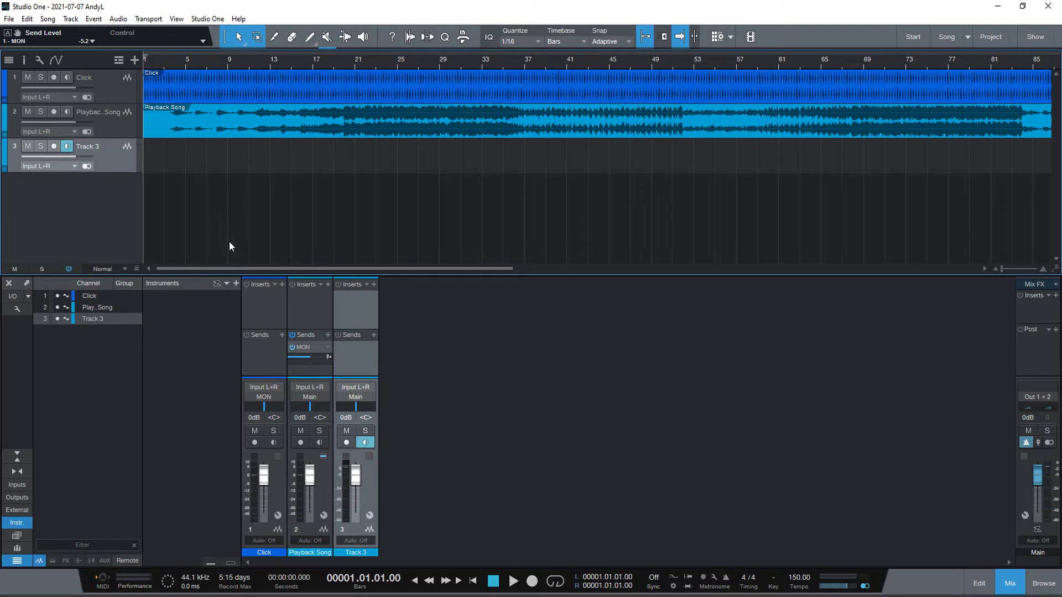
Reset Track 3's volume to 0 dB and switch its input to Input L.
{"action": "mouse_move", "coordinate": [355, 475]}
{"action": "left_mouse_down"}
{"action": "mouse_move", "coordinate": [355, 495]}
{"action": "mouse_move", "coordinate": [355, 484]}
{"action": "left_mouse_up"}
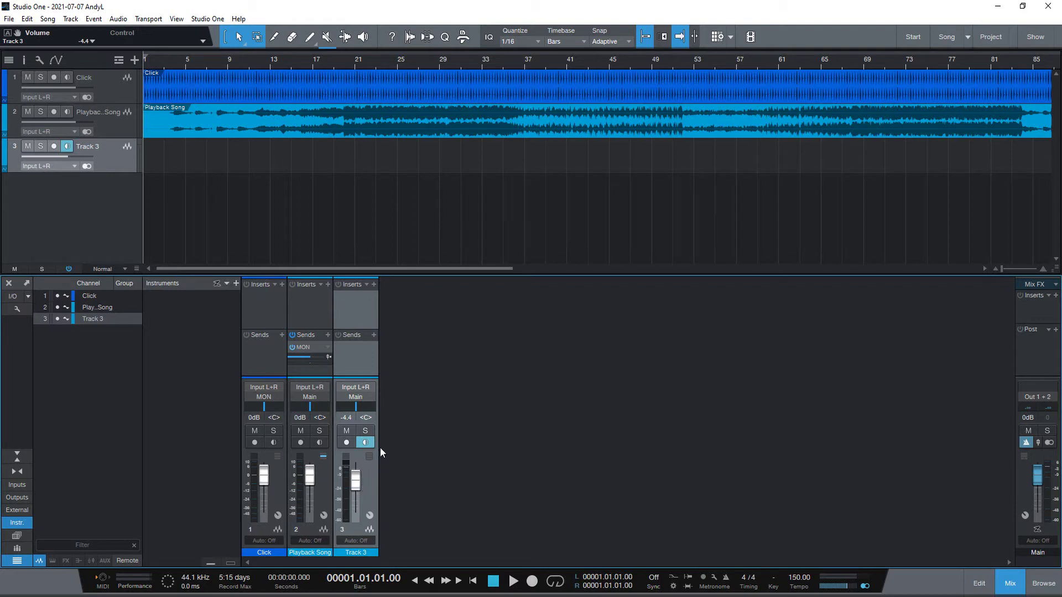
{"action": "left_click", "coordinate": [354, 483], "text": "alt"}
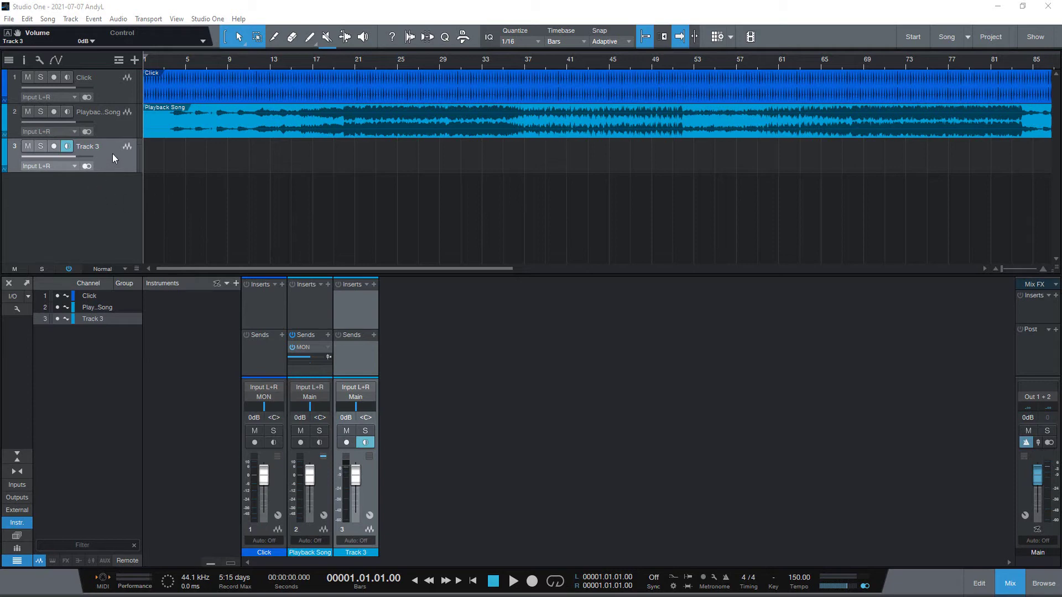
{"action": "left_click", "coordinate": [75, 167]}
{"action": "left_click", "coordinate": [59, 204]}
Remove Track 3, leaving only the Click and Playback Song tracks.
{"action": "right_click", "coordinate": [131, 161]}
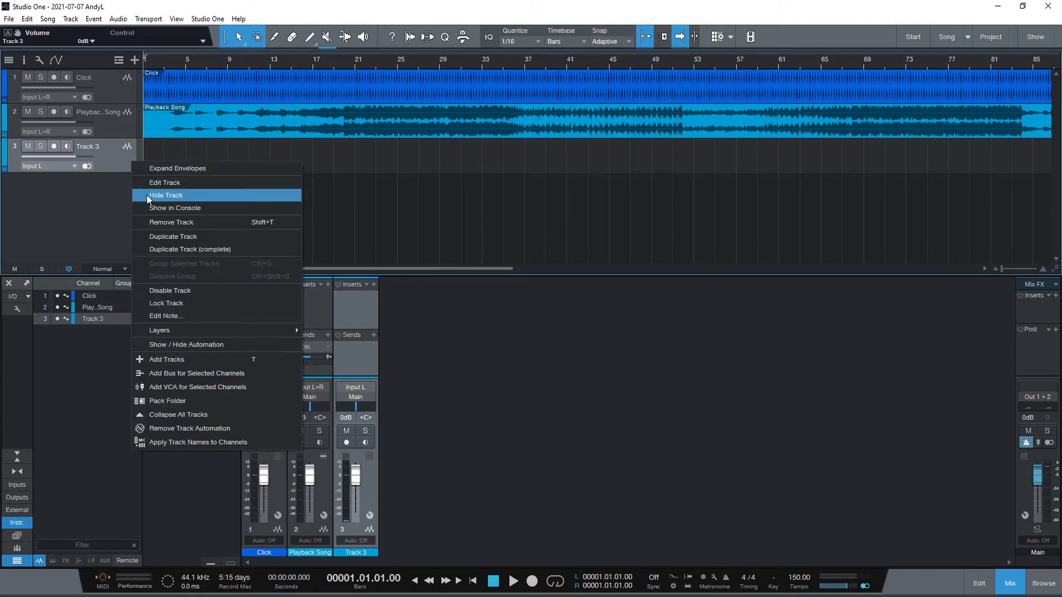
{"action": "left_click", "coordinate": [153, 223]}
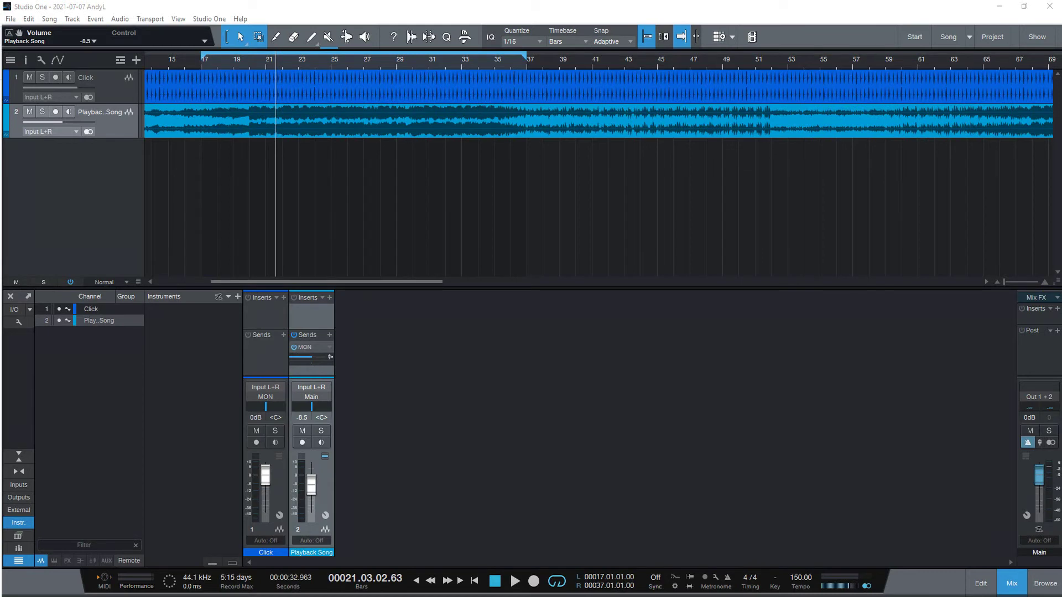
Return the playhead to bar 17 and show the song's audio output setup.
{"action": "left_click", "coordinate": [201, 69]}
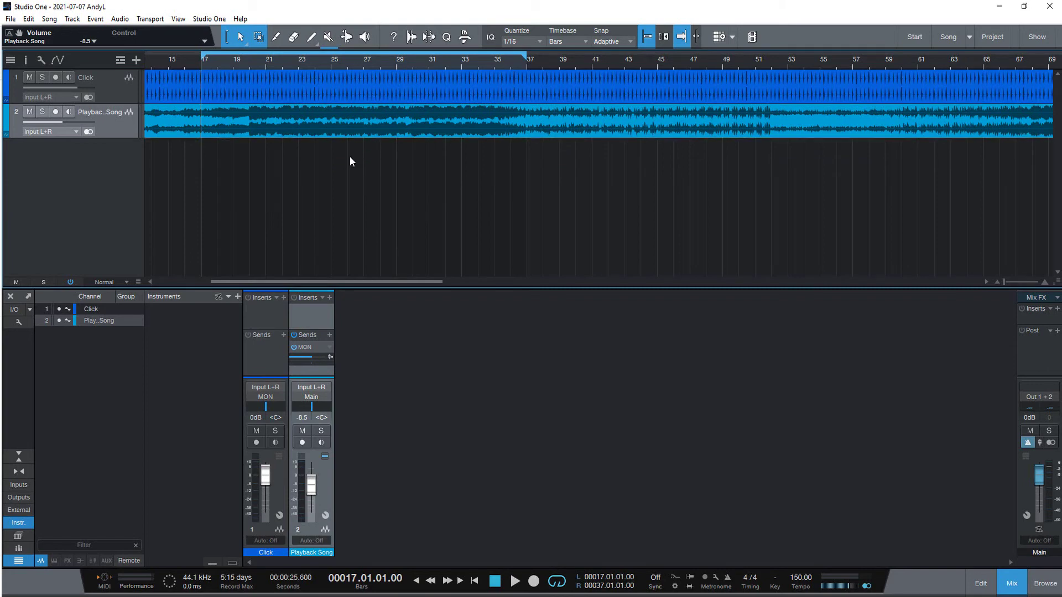
{"action": "left_click", "coordinate": [213, 19]}
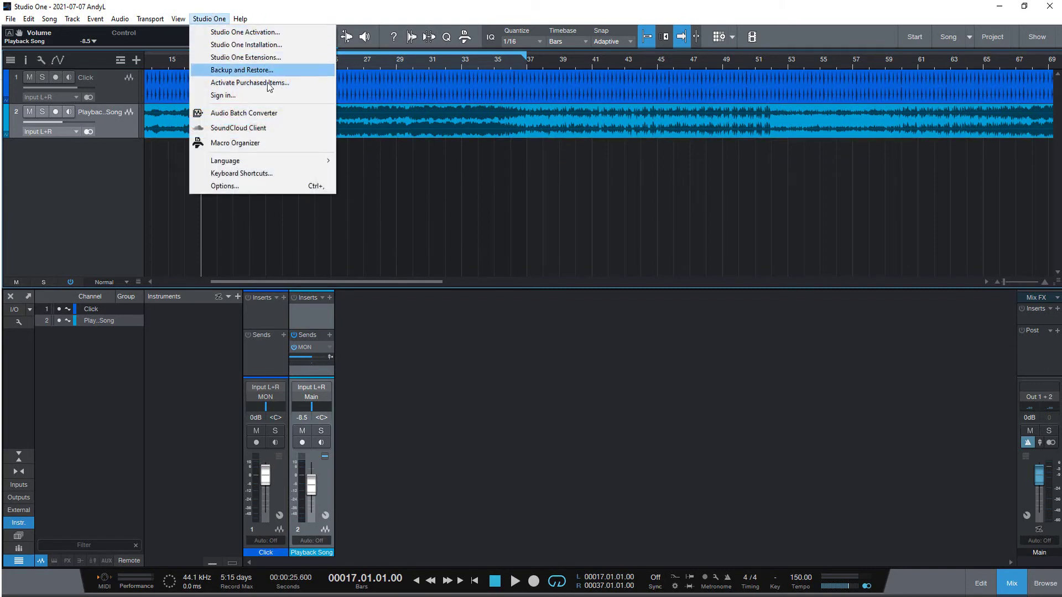
{"action": "left_click", "coordinate": [259, 188]}
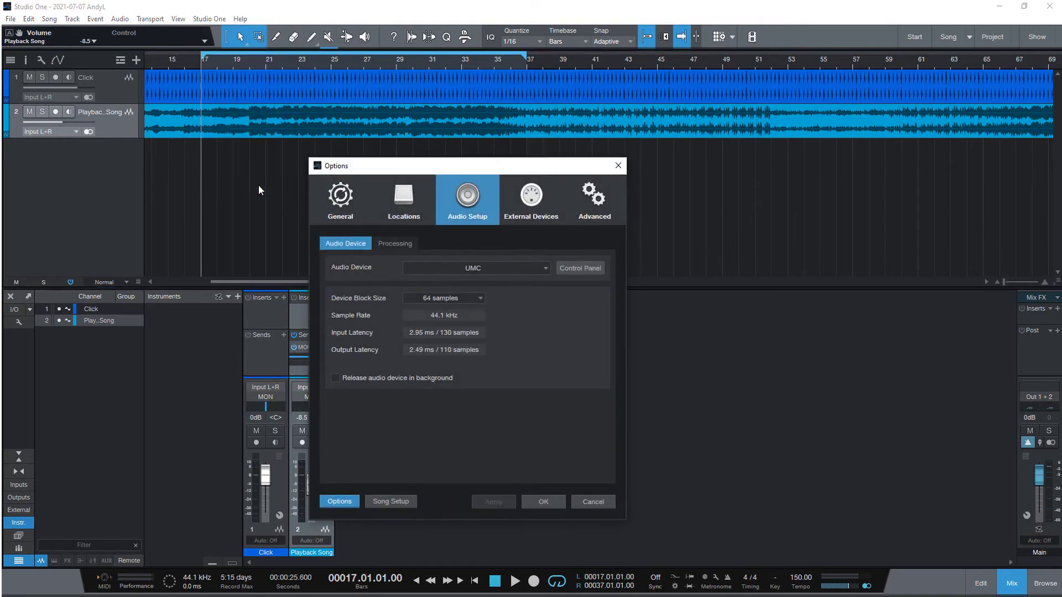
{"action": "left_click_drag", "start_coordinate": [386, 175], "coordinate": [465, 177]}
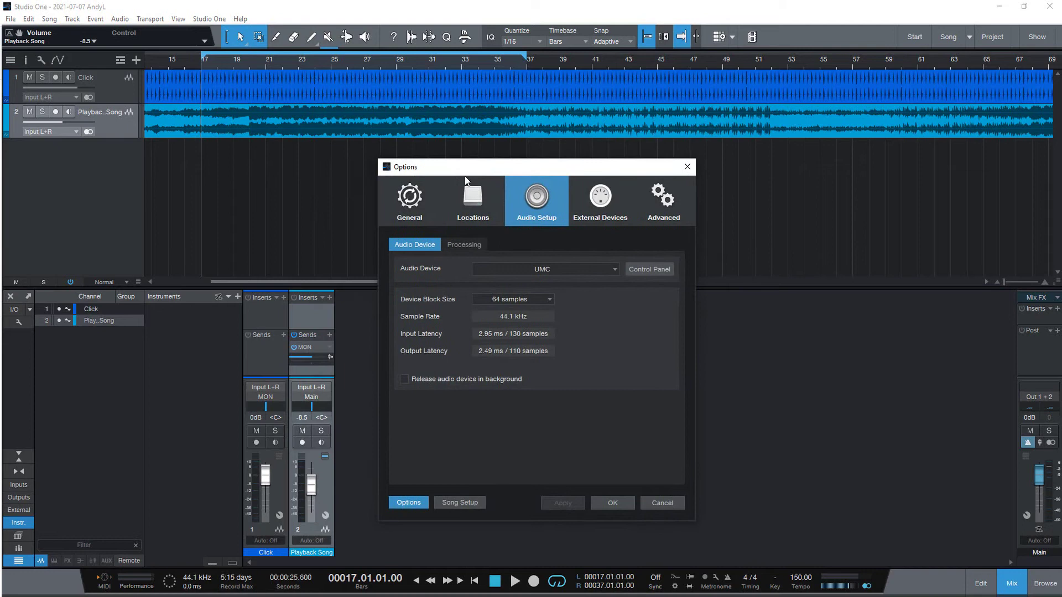
{"action": "left_click", "coordinate": [463, 503]}
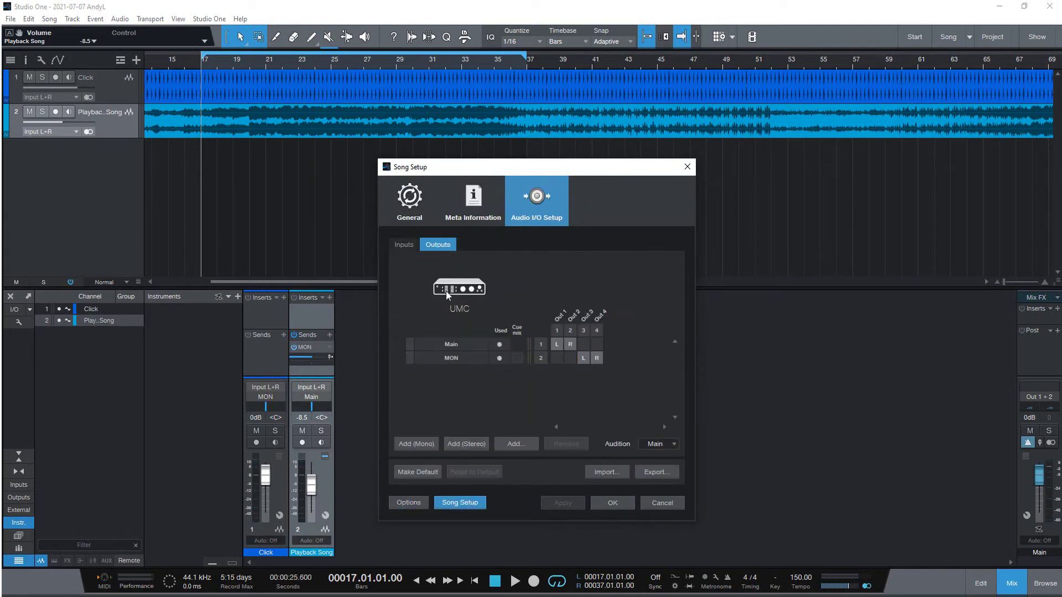
Route Main to outputs 3/4 and MON to outputs 1/2, then apply and close.
{"action": "left_click", "coordinate": [583, 344]}
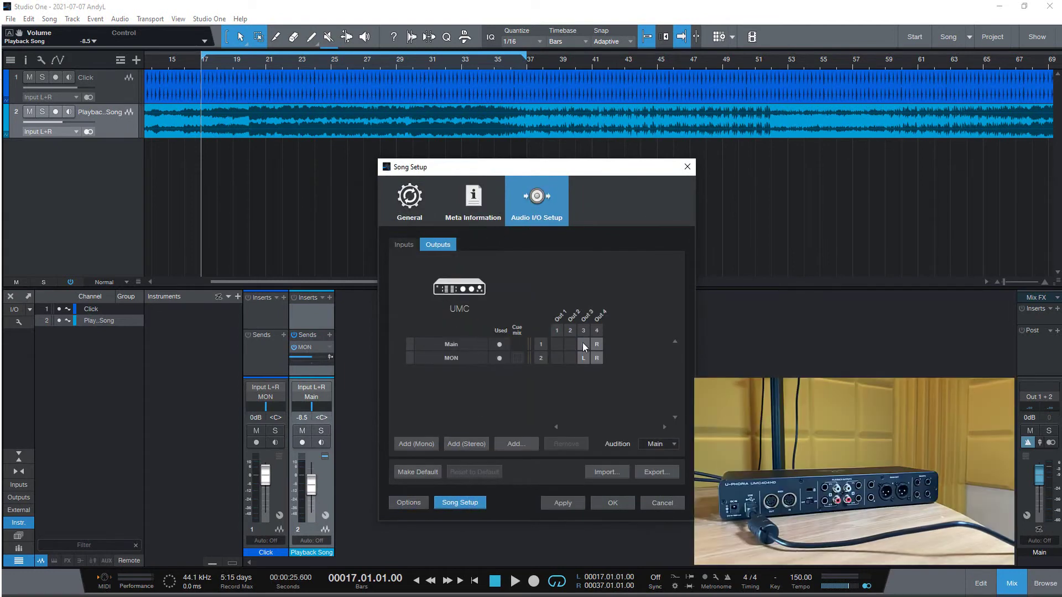
{"action": "left_click", "coordinate": [558, 358]}
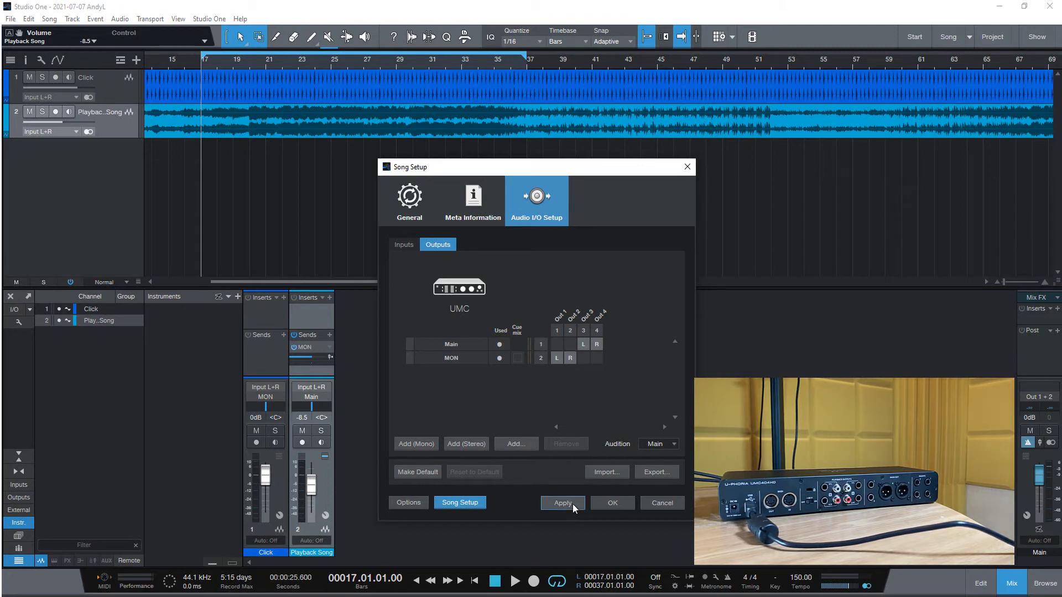
{"action": "left_click", "coordinate": [572, 504]}
{"action": "left_click", "coordinate": [612, 501]}
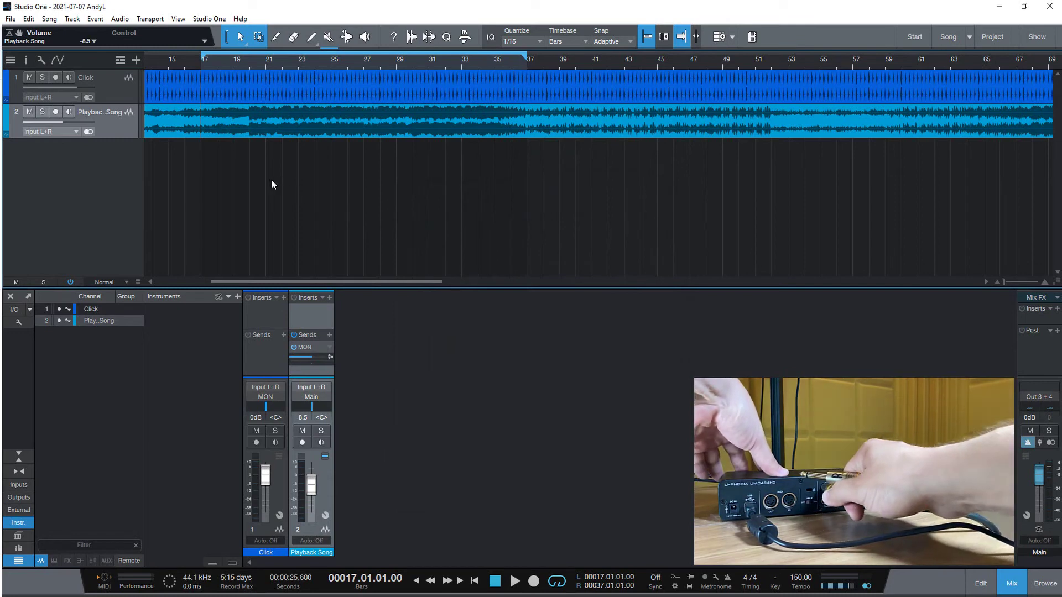
Start playback from bar 17 and lower the Playback Song fader to -19.4 dB.
{"action": "key", "text": "space"}
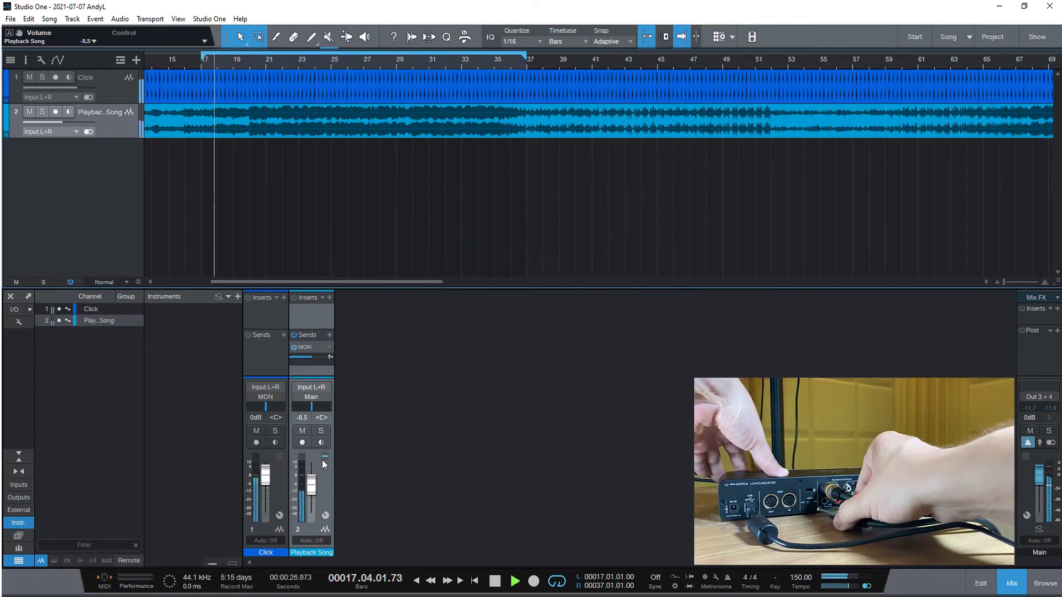
{"action": "left_click_drag", "start_coordinate": [309, 490], "coordinate": [309, 496]}
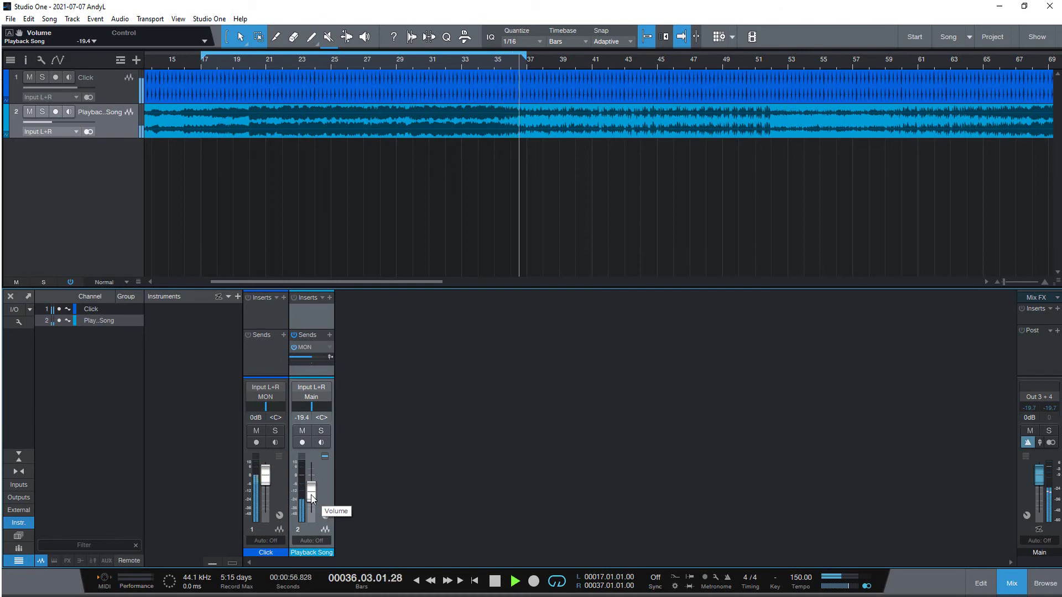
Raise the Playback Song fader back to 0 dB while the loop keeps playing.
{"action": "left_click_drag", "start_coordinate": [311, 494], "coordinate": [309, 478]}
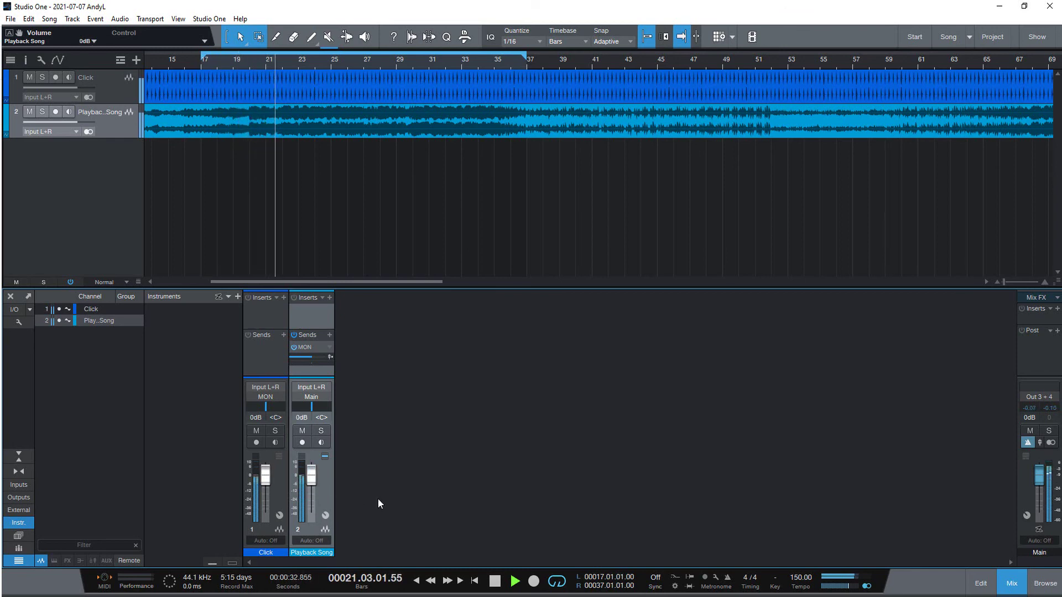